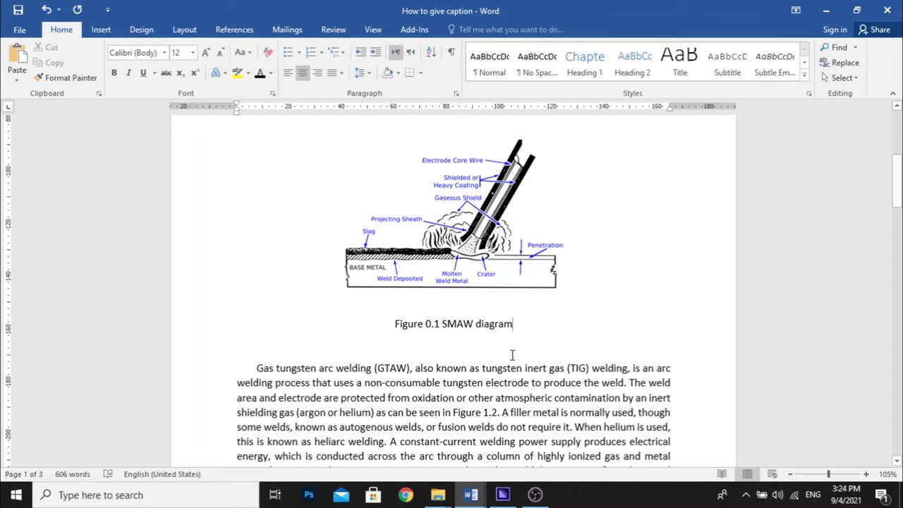
- Examine the numbering in the SMAW diagram's caption and the other figure and table captions through the document
scroll(513, 355, up, 5)
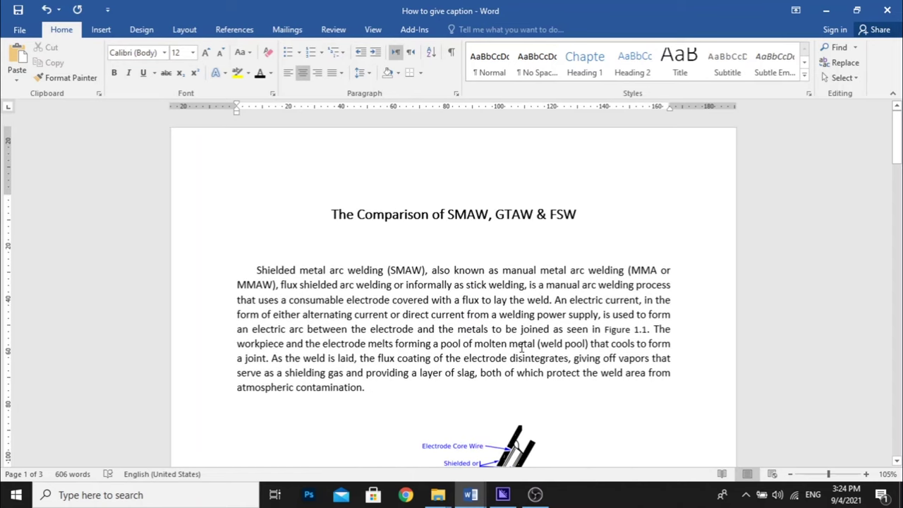
scroll(523, 345, down, 4)
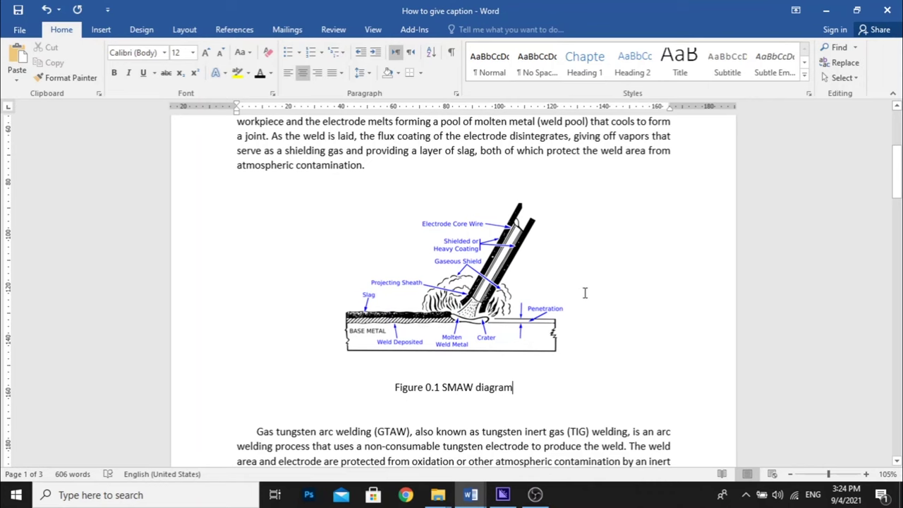
scroll(604, 299, down, 3)
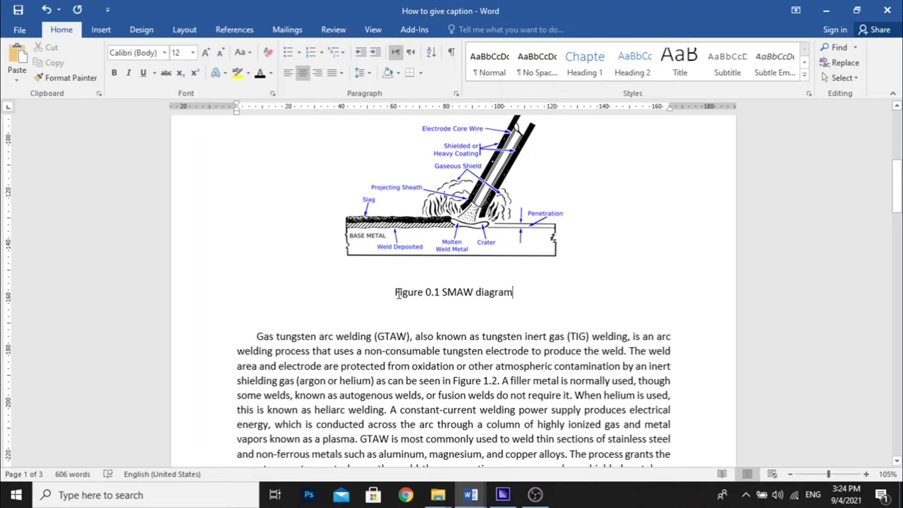
drag(395, 291, 534, 292)
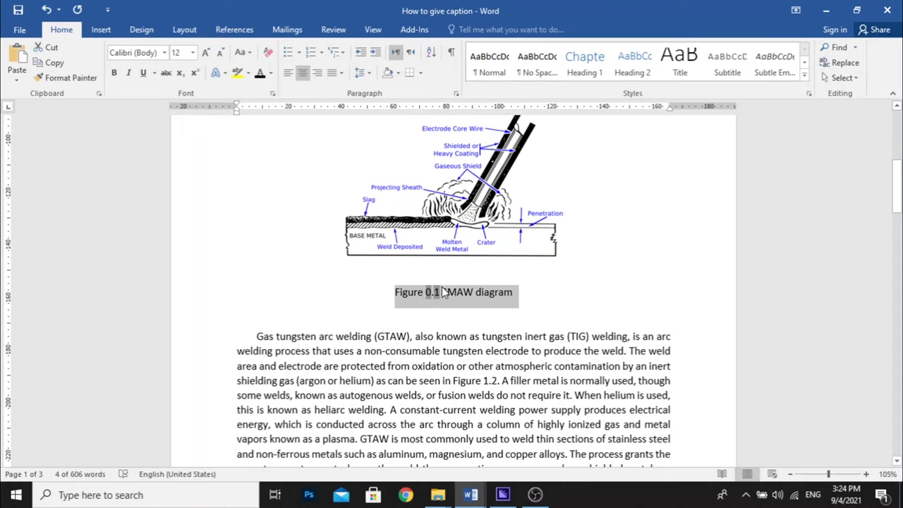
click(518, 294)
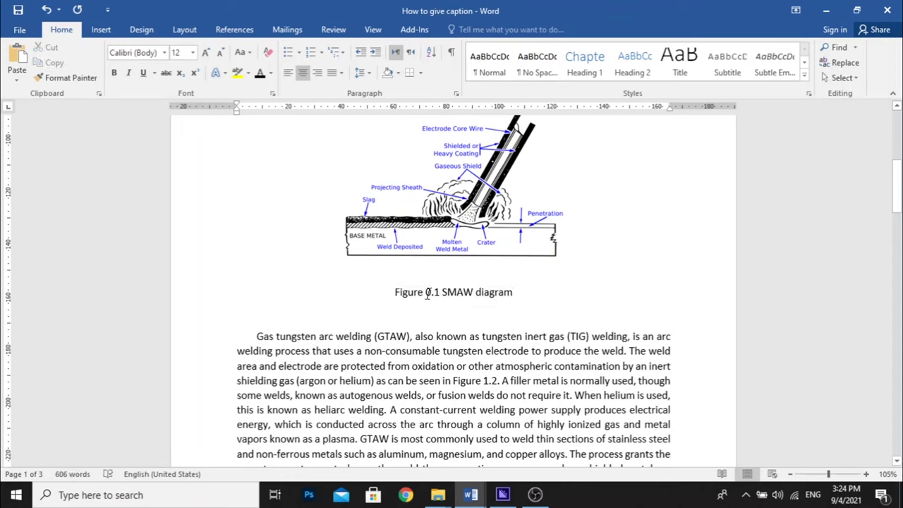
click(431, 295)
double_click(430, 293)
click(523, 293)
drag(523, 293, 398, 301)
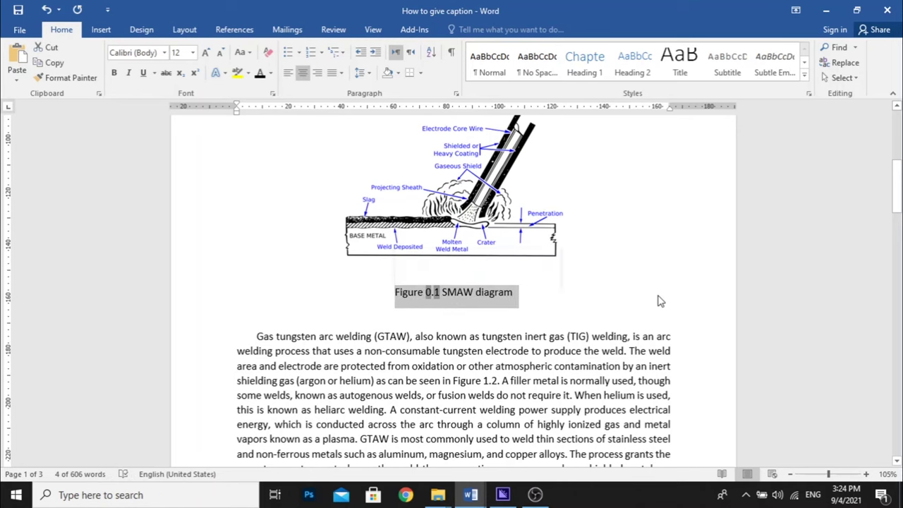
scroll(520, 317, down, 8)
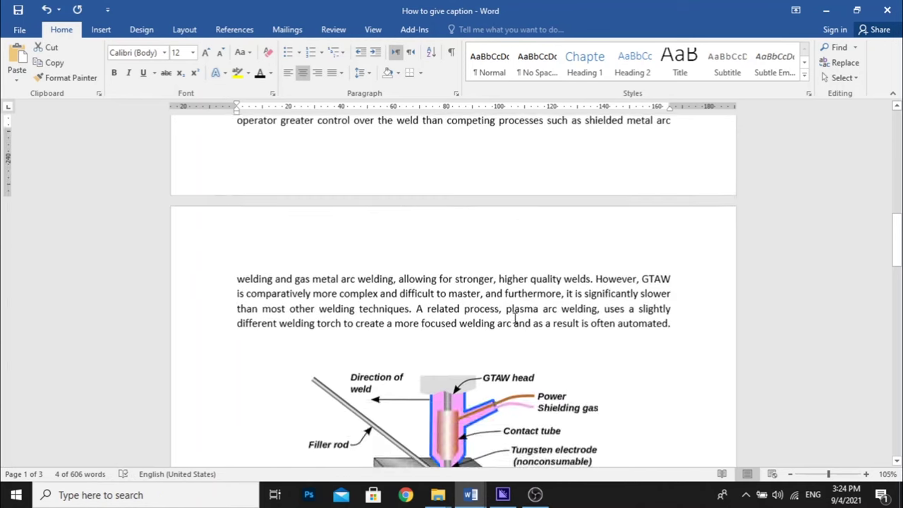
scroll(499, 321, up, 9)
scroll(434, 350, down, 12)
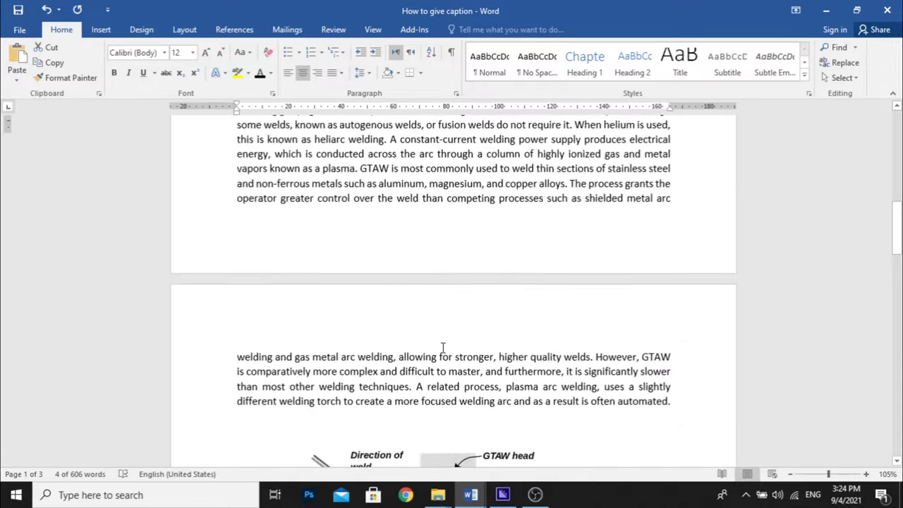
scroll(444, 343, down, 4)
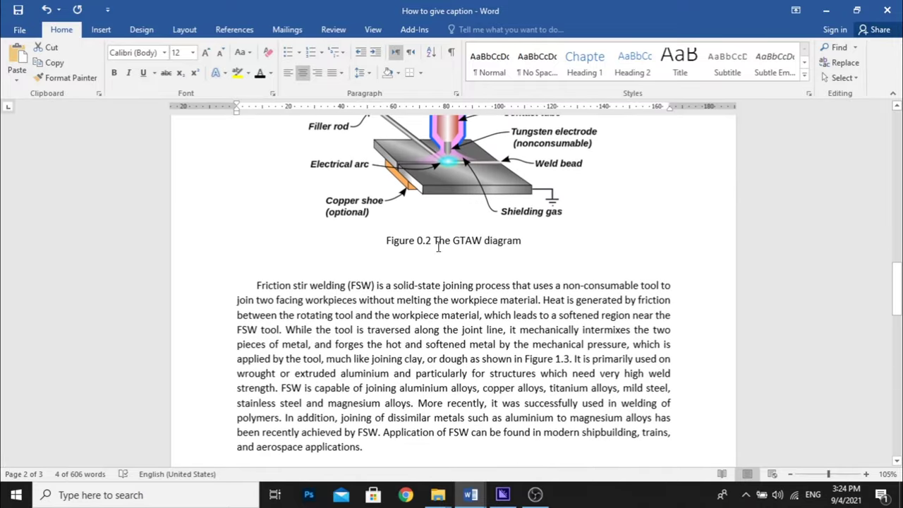
scroll(438, 247, down, 15)
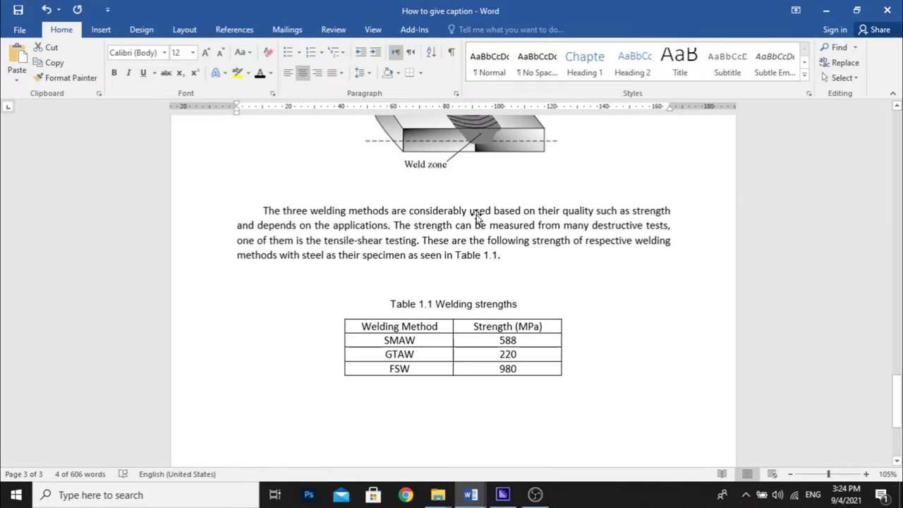
- Insert a caption with the Figure label below the friction stir welding diagram and check the number it received
scroll(466, 197, up, 4)
scroll(459, 195, up, 2)
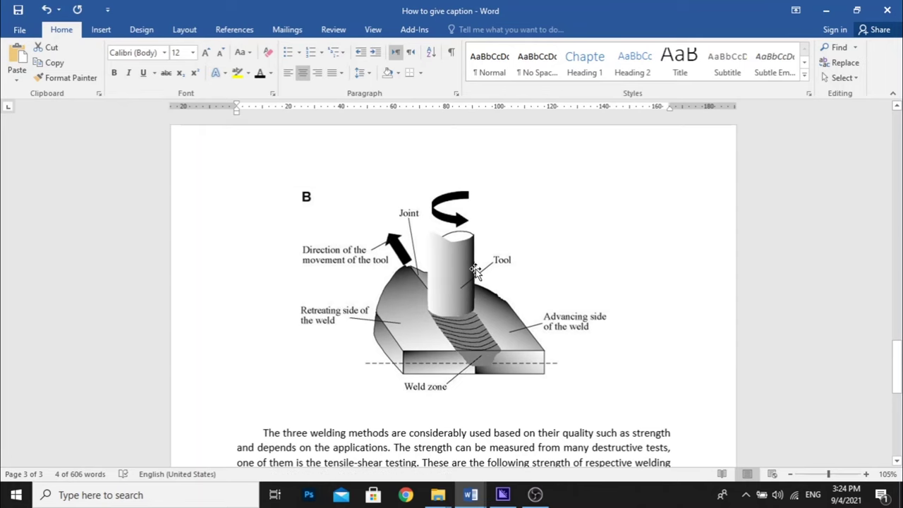
right_click(474, 271)
click(437, 247)
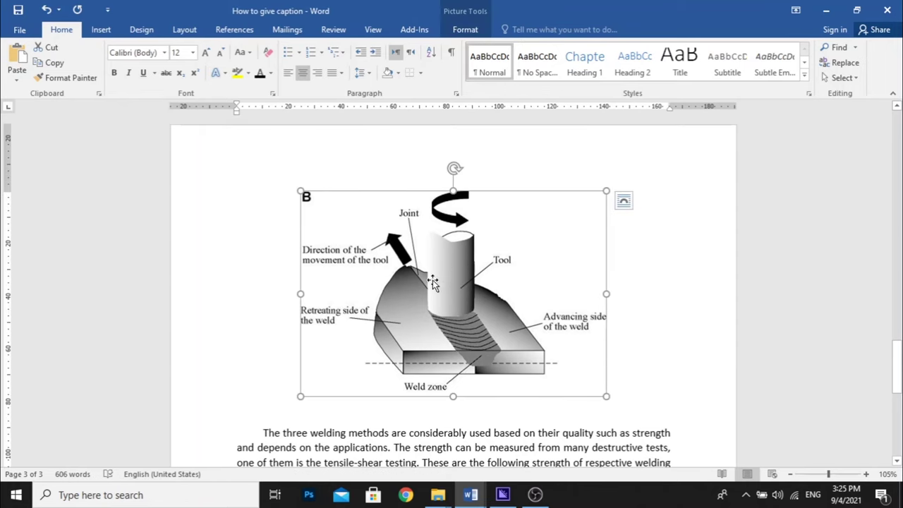
right_click(429, 277)
click(474, 222)
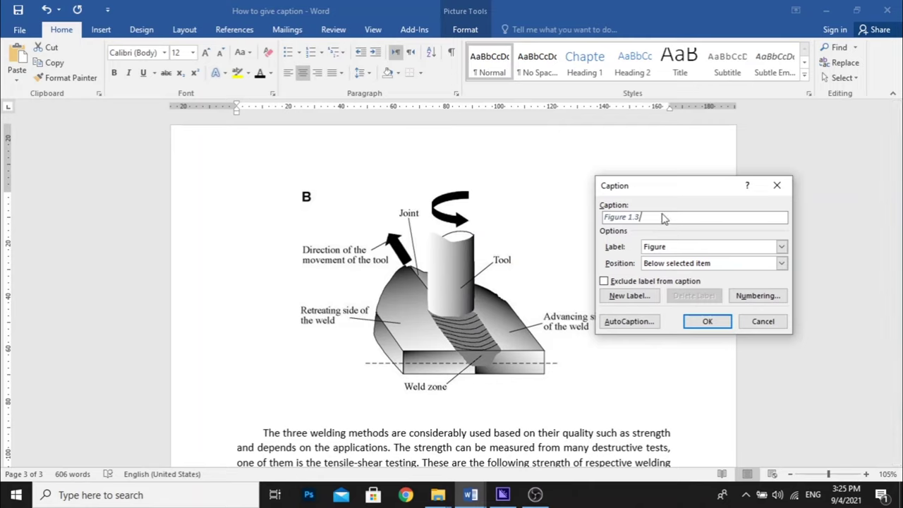
drag(684, 187, 560, 153)
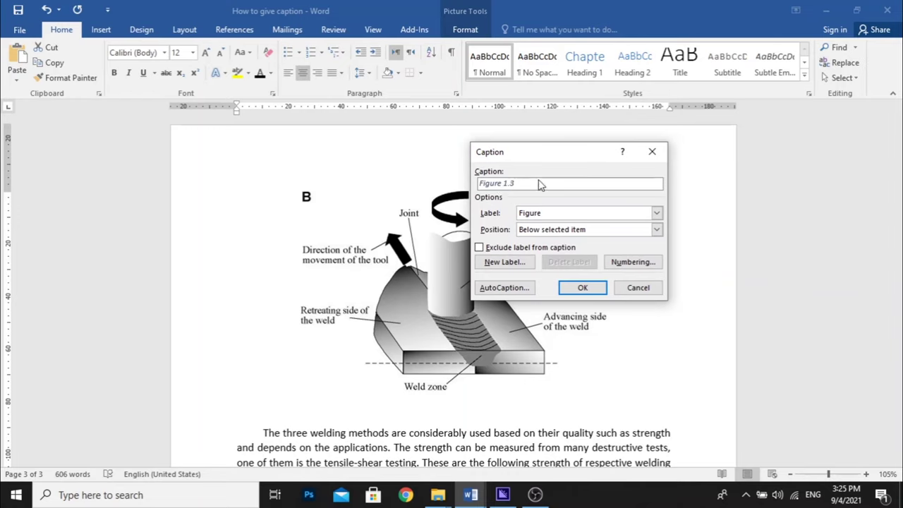
key(BackSpace)
drag(562, 156, 446, 124)
click(464, 255)
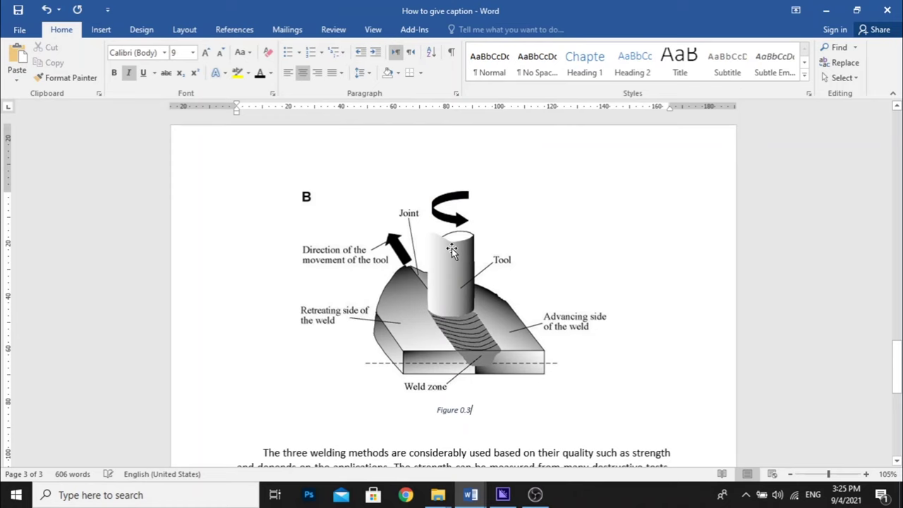
scroll(606, 345, down, 3)
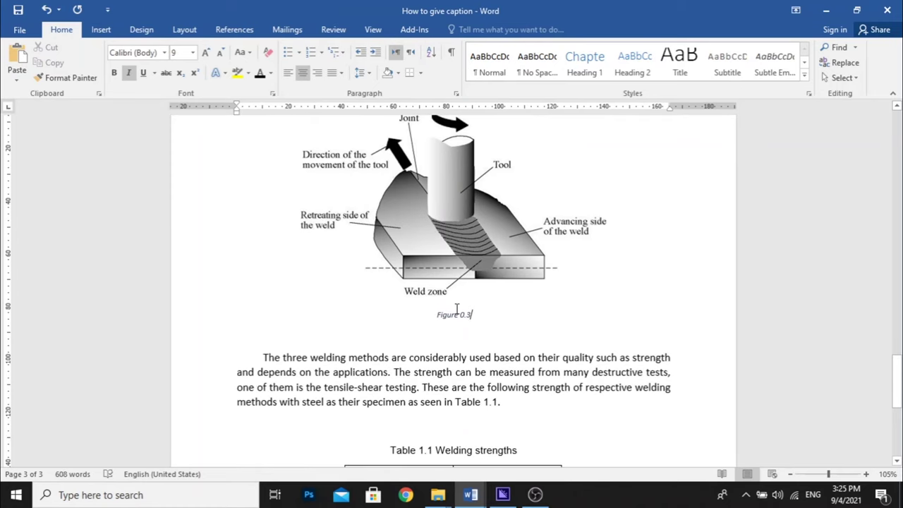
drag(481, 319, 423, 315)
scroll(499, 318, down, 3)
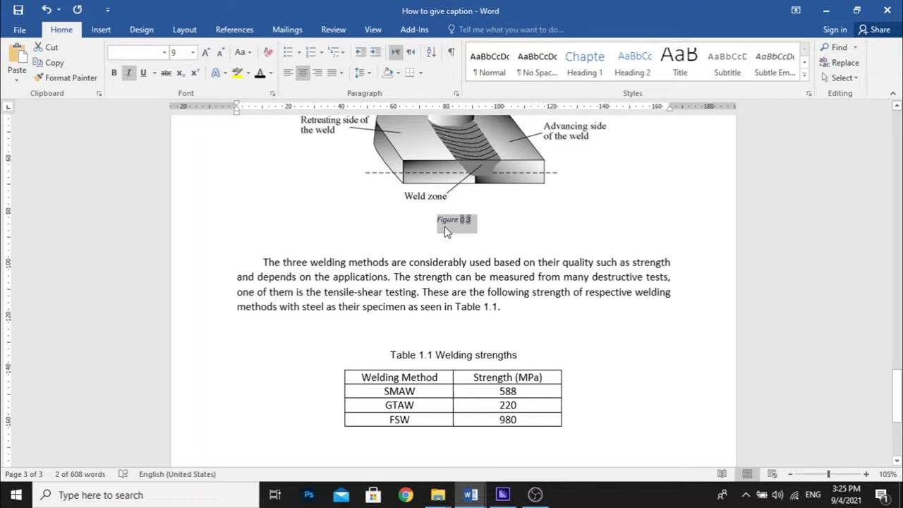
click(492, 225)
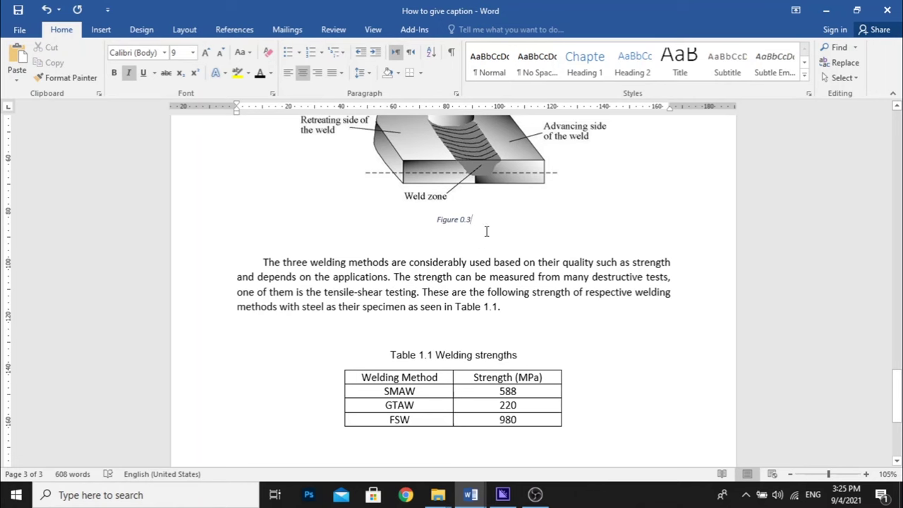
- Add "Chapter 1" followed by a space in front of the title "The Comparison of SMAW, GTAW & FSW"
scroll(486, 231, up, 20)
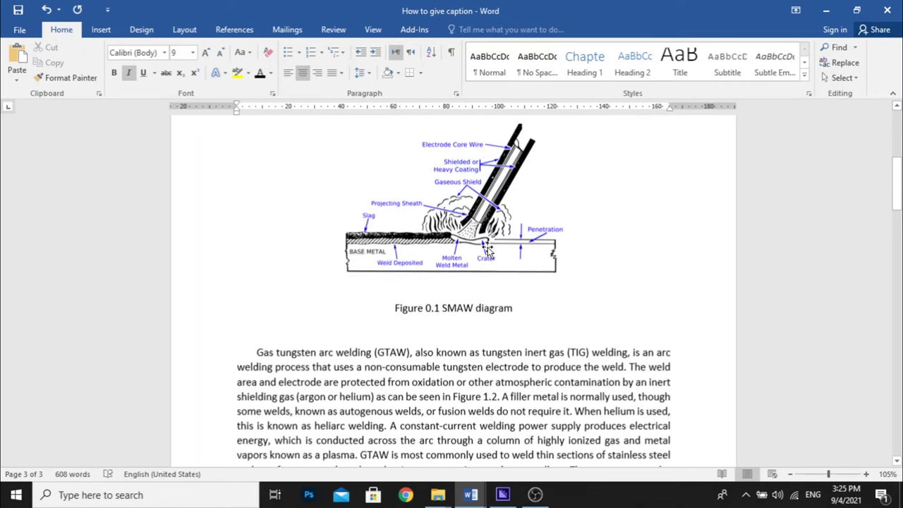
scroll(487, 250, up, 8)
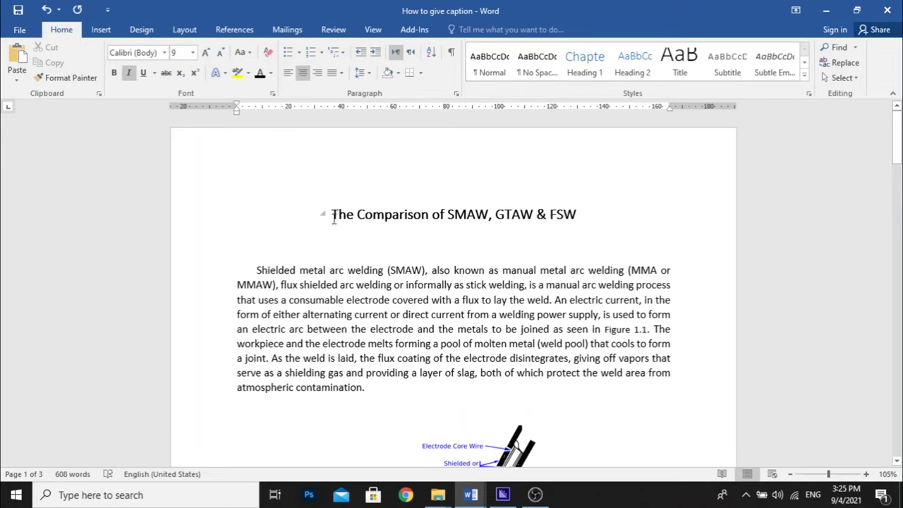
click(337, 56)
click(337, 151)
click(342, 210)
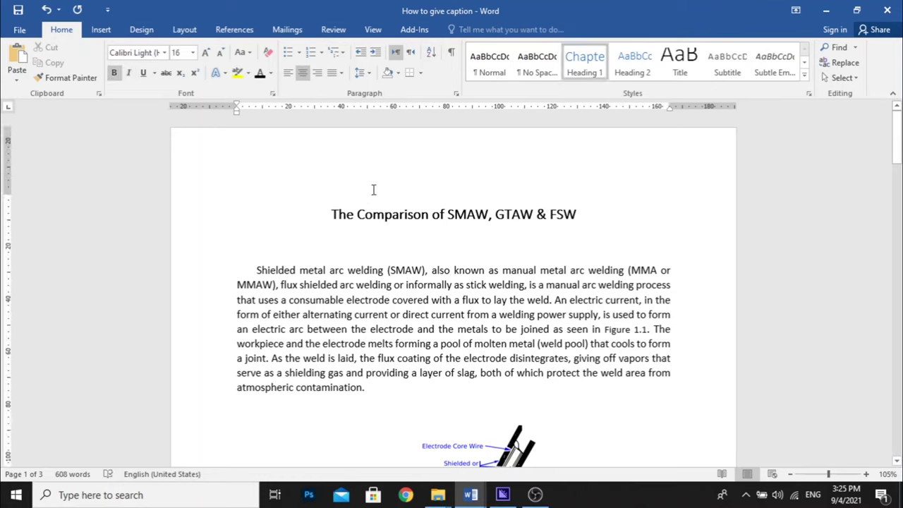
text(Ch)
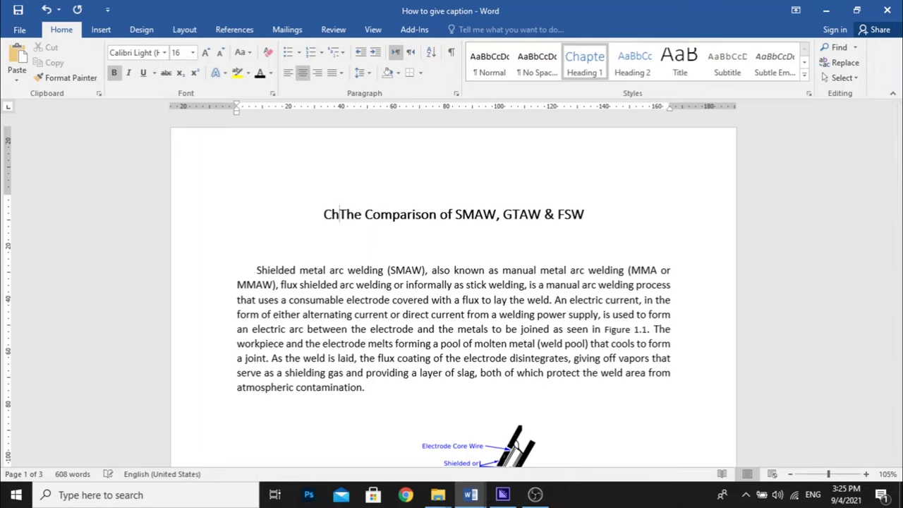
text(a)
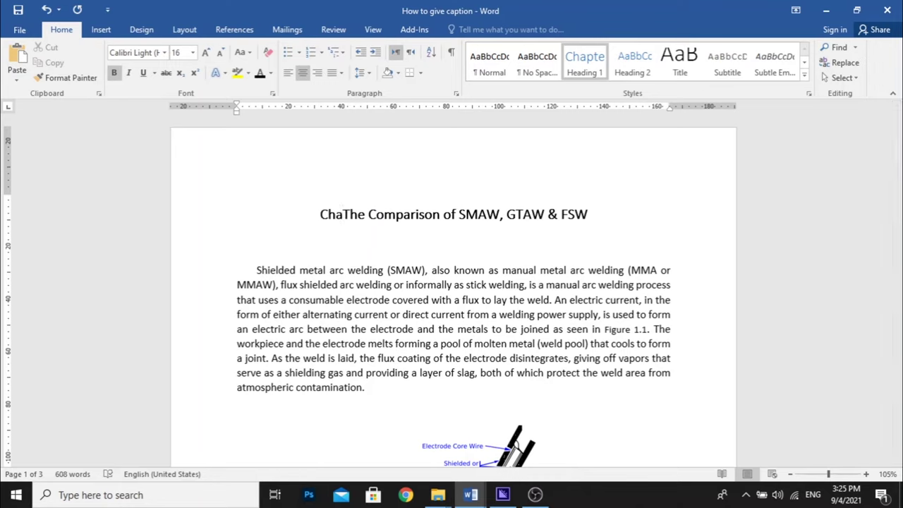
text(pter 1)
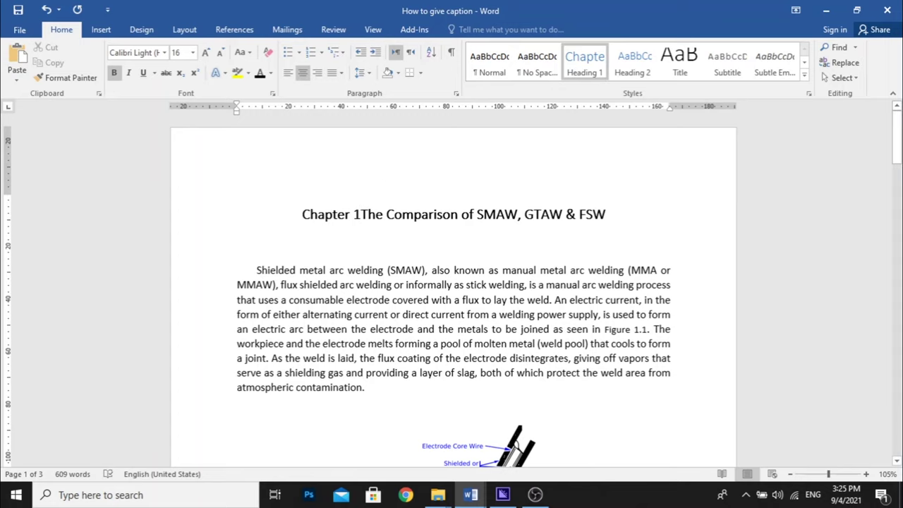
click(615, 224)
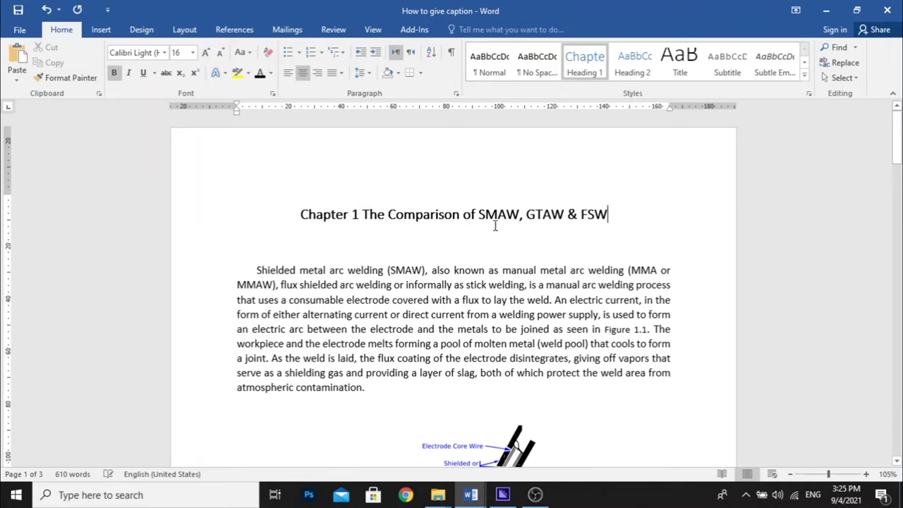
- Switch to the "How to create multilevel list" document and view the multilevel list format used for its headings
scroll(495, 225, down, 9)
scroll(499, 209, up, 2)
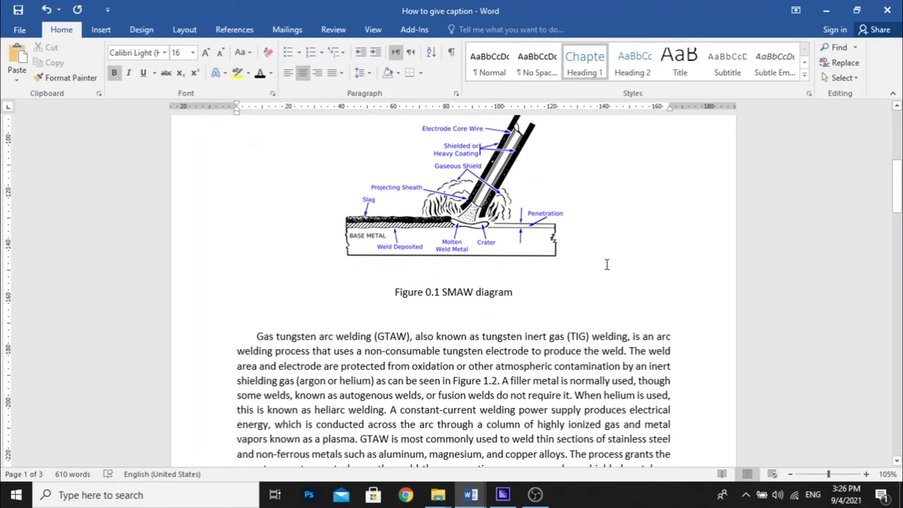
mouse_move(471, 498)
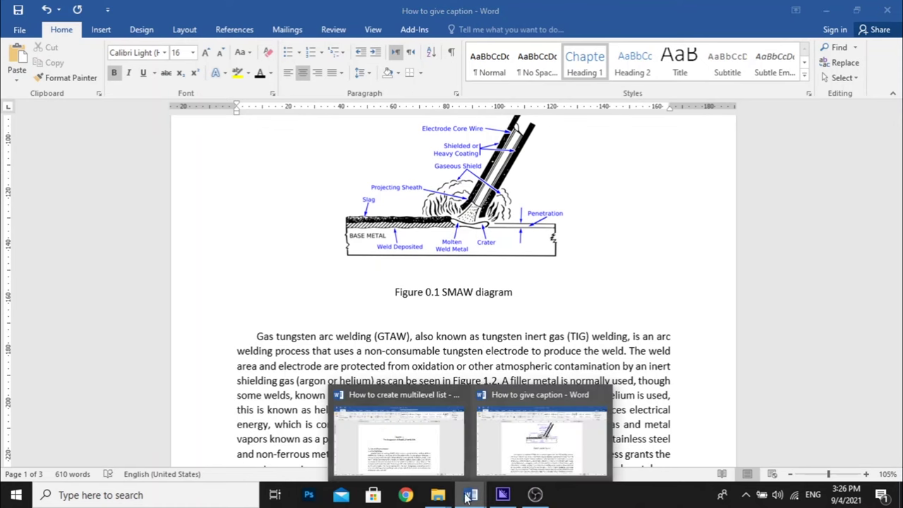
click(423, 453)
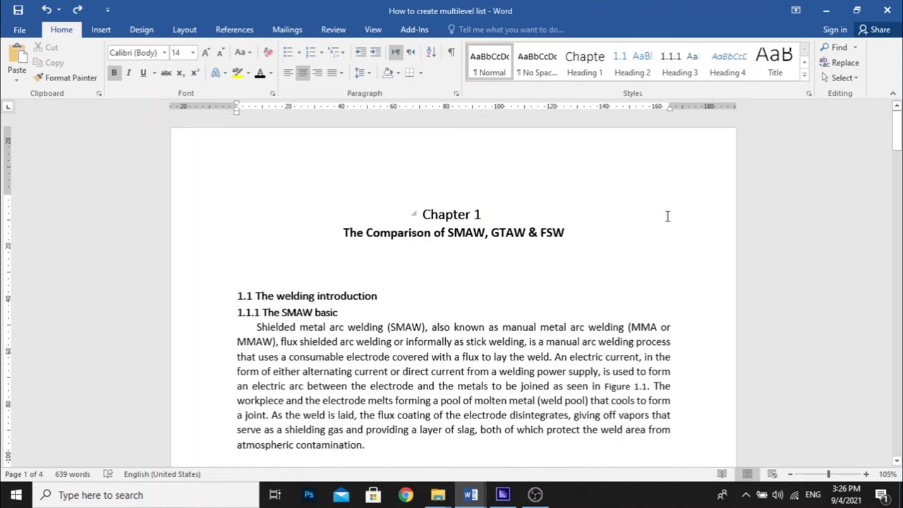
scroll(521, 158, down, 2)
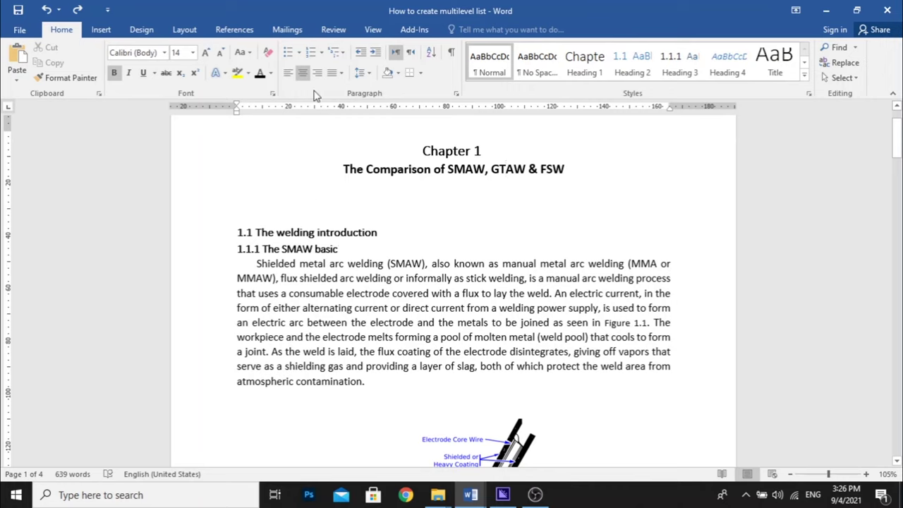
click(339, 57)
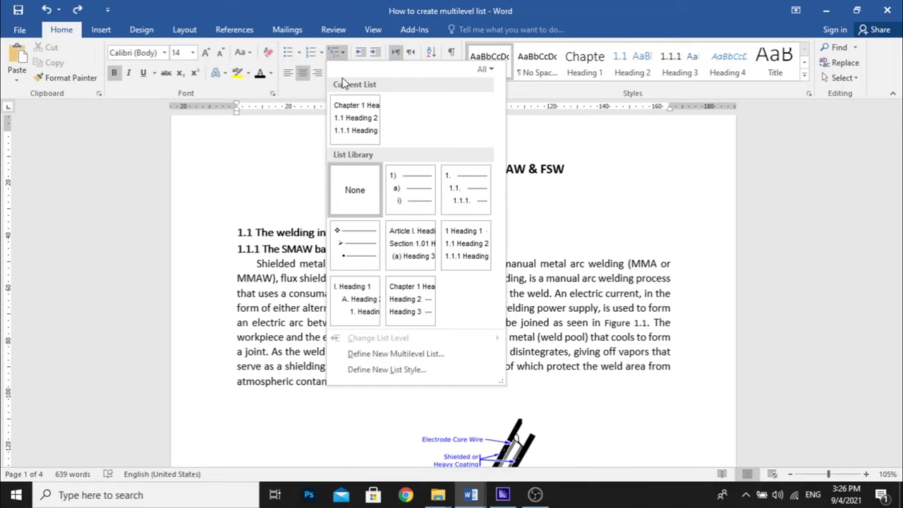
mouse_move(376, 134)
click(597, 189)
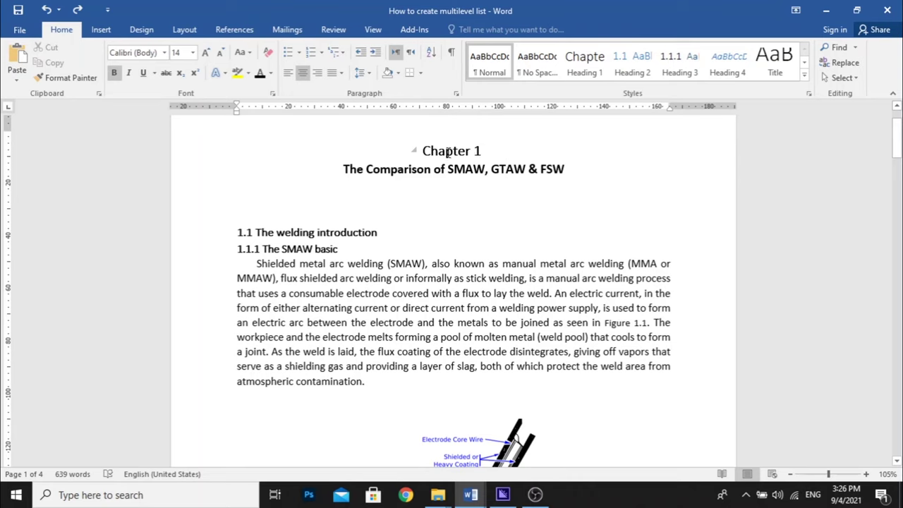
- Examine the numbered headings and the SMAW diagram's caption in the multilevel list document
scroll(324, 221, down, 3)
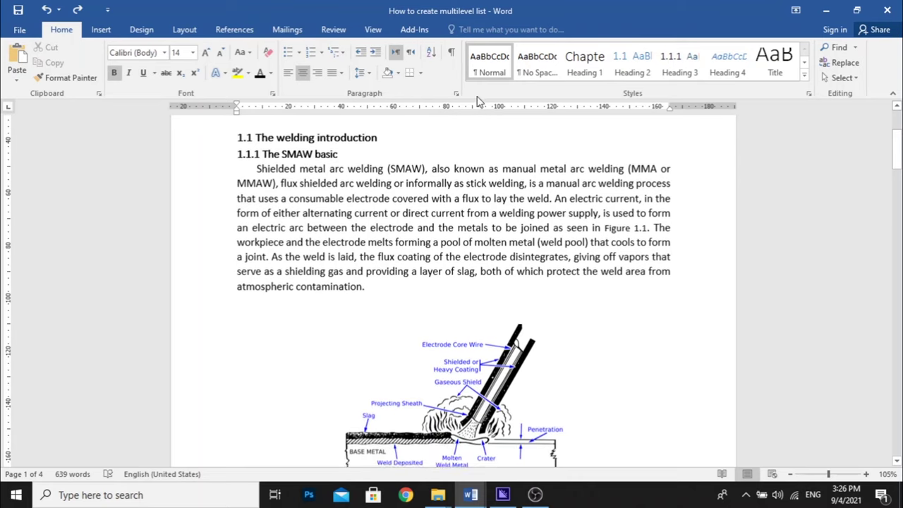
scroll(489, 157, up, 4)
scroll(403, 201, down, 3)
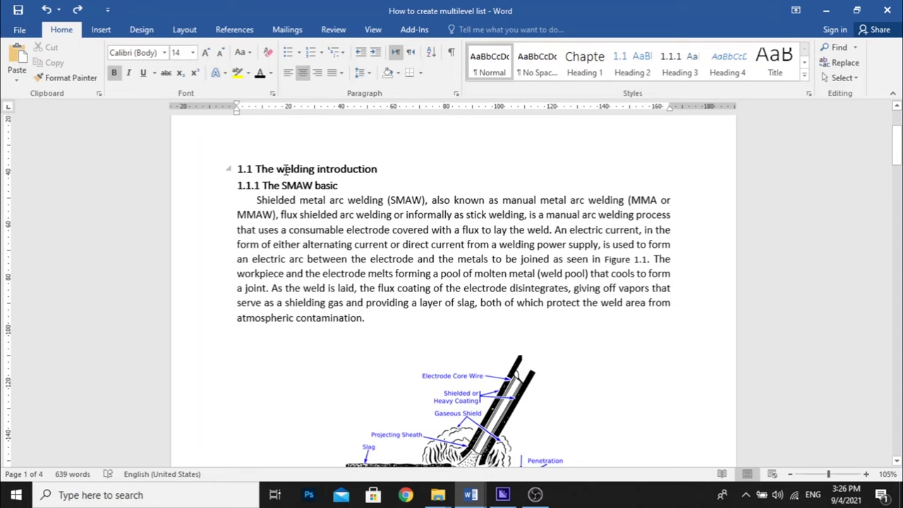
scroll(279, 168, down, 7)
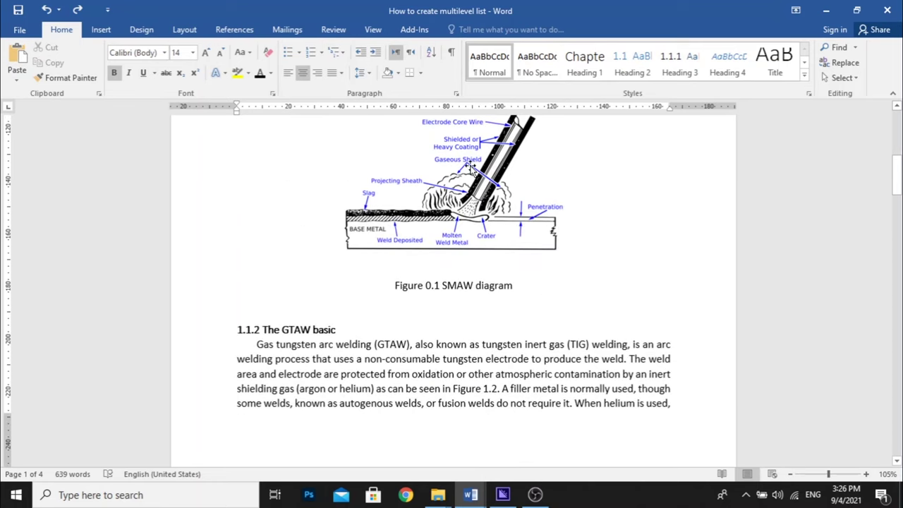
scroll(322, 147, up, 2)
scroll(569, 212, down, 3)
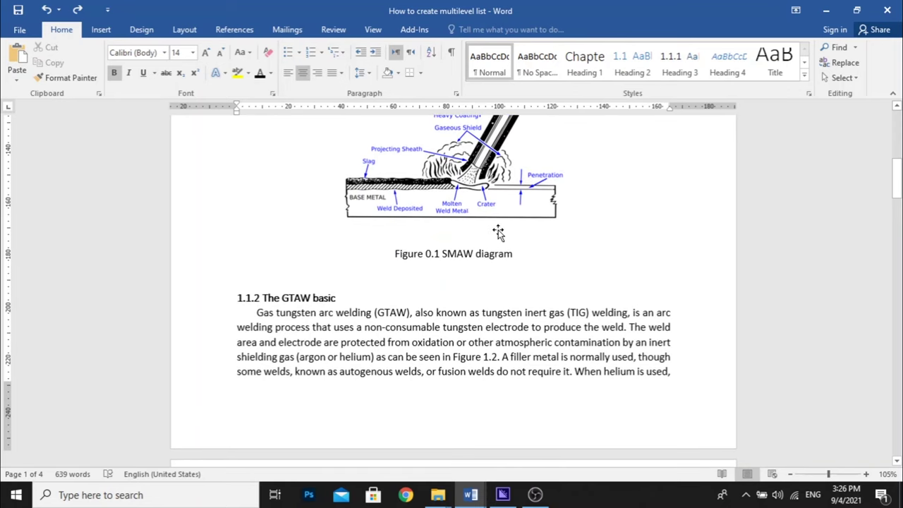
- Update the number fields in the caption below the SMAW diagram
scroll(502, 219, up, 1)
scroll(511, 224, down, 2)
drag(526, 227, 393, 228)
right_click(408, 224)
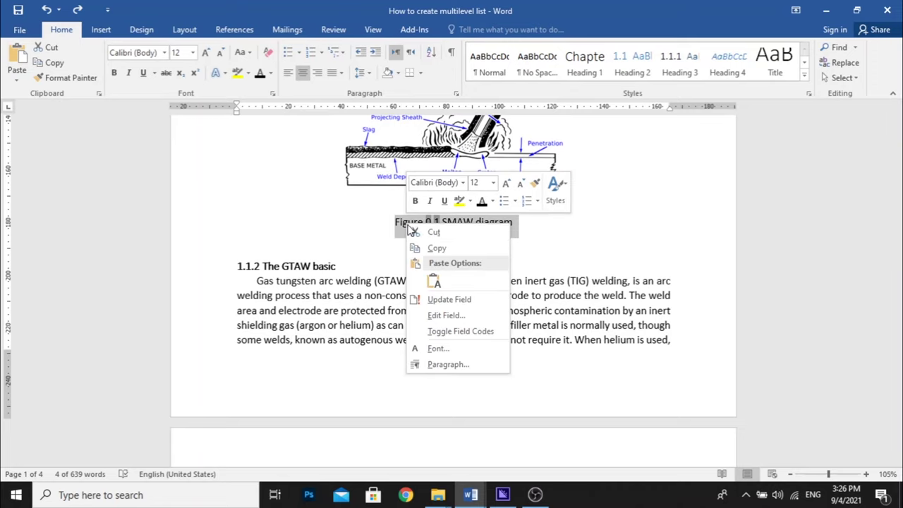
click(474, 302)
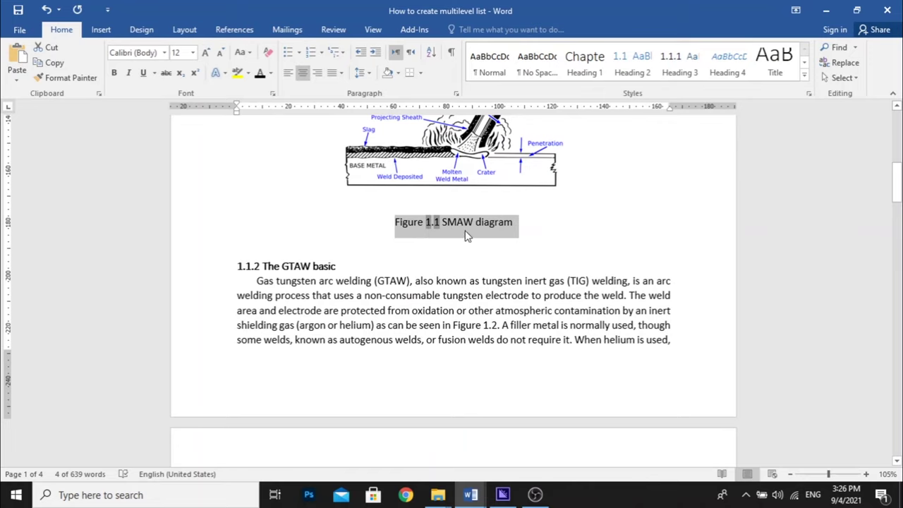
click(521, 225)
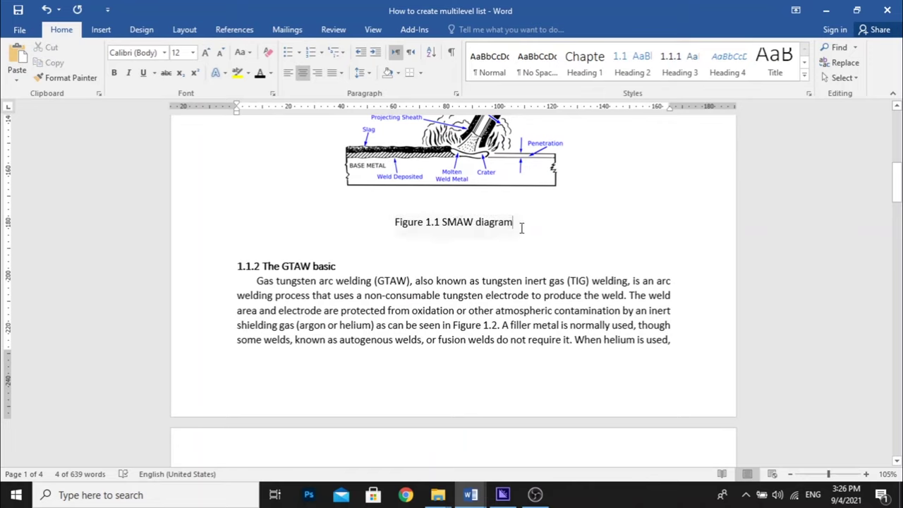
- Update the number fields in the caption below the GTAW diagram
scroll(488, 240, down, 10)
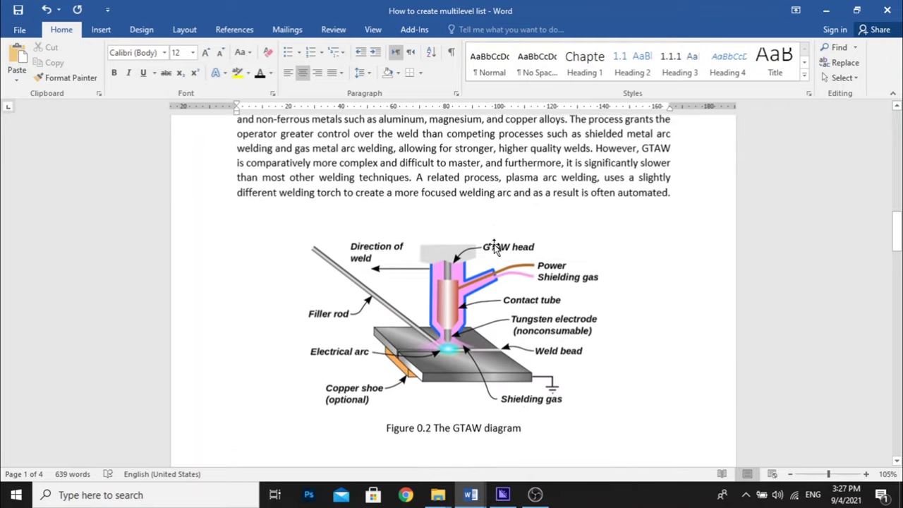
drag(525, 282, 403, 281)
right_click(403, 281)
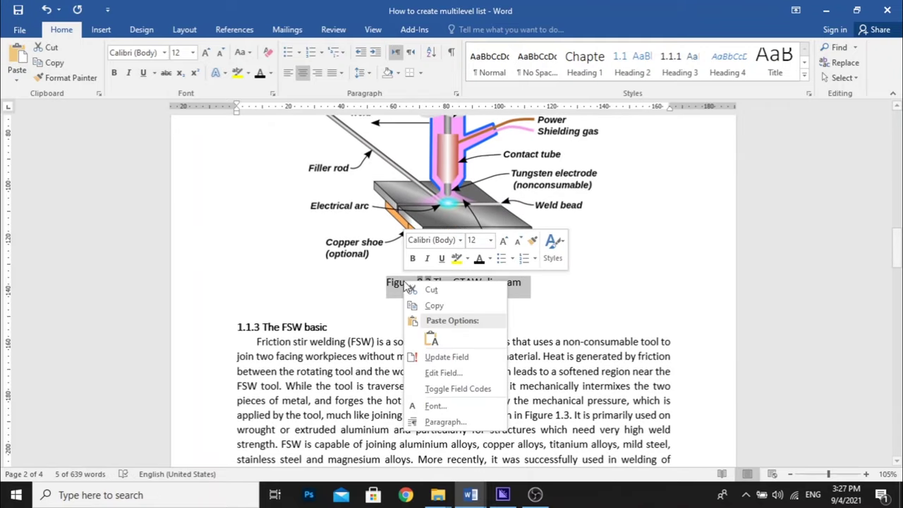
click(443, 358)
click(526, 258)
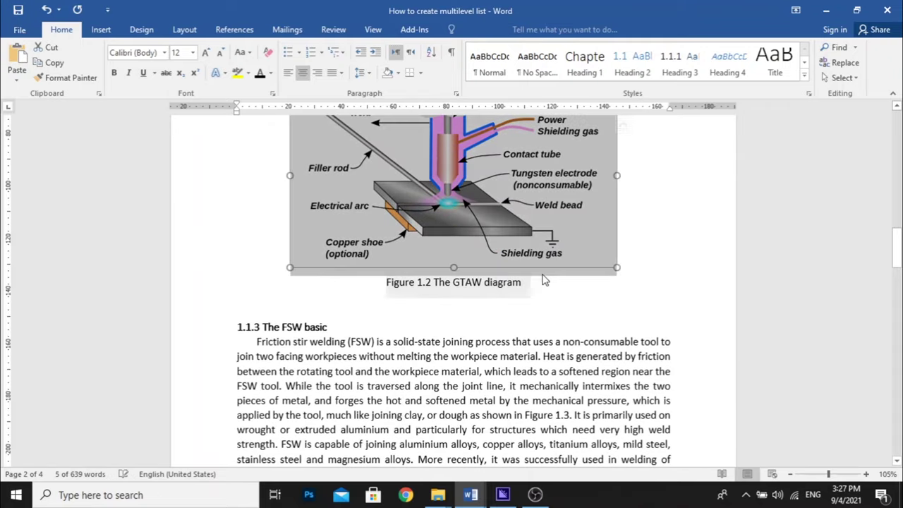
- Update the number fields in the caption below the FSW diagram
scroll(530, 273, down, 10)
scroll(527, 270, down, 4)
drag(520, 213, 388, 214)
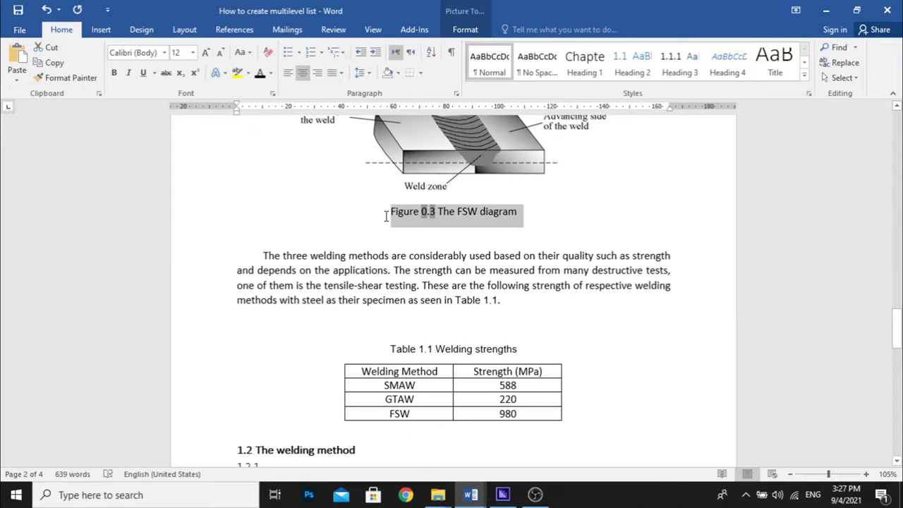
right_click(433, 221)
click(474, 295)
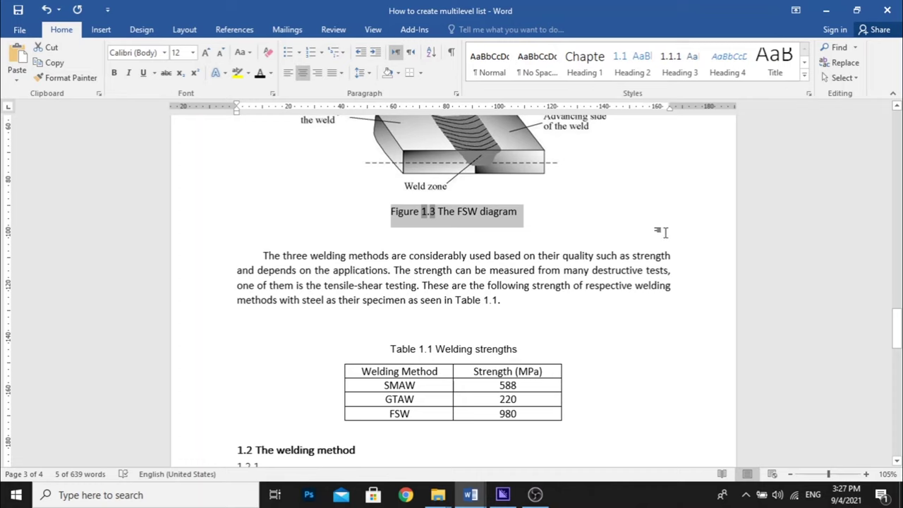
- Return to the chapter title, view the multilevel list format in use, and check the SMAW diagram's caption against it
scroll(520, 236, down, 3)
scroll(523, 243, up, 15)
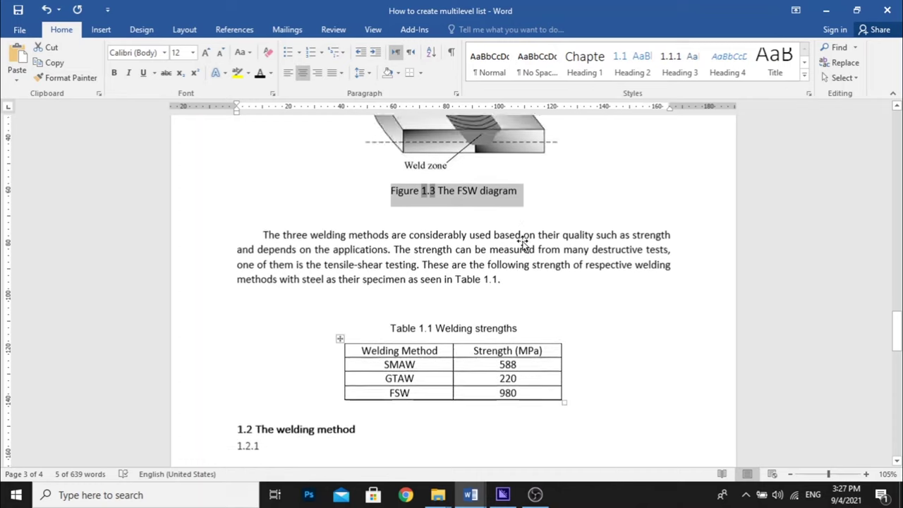
scroll(543, 250, up, 6)
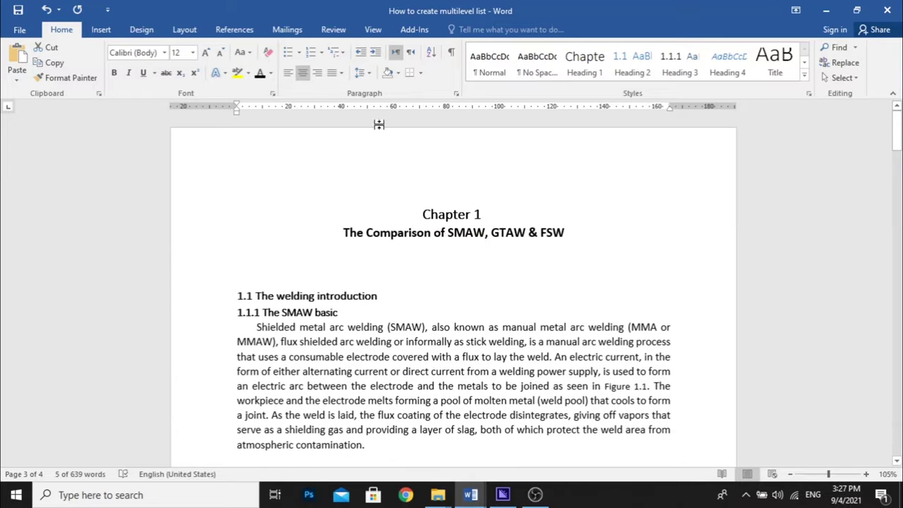
click(335, 54)
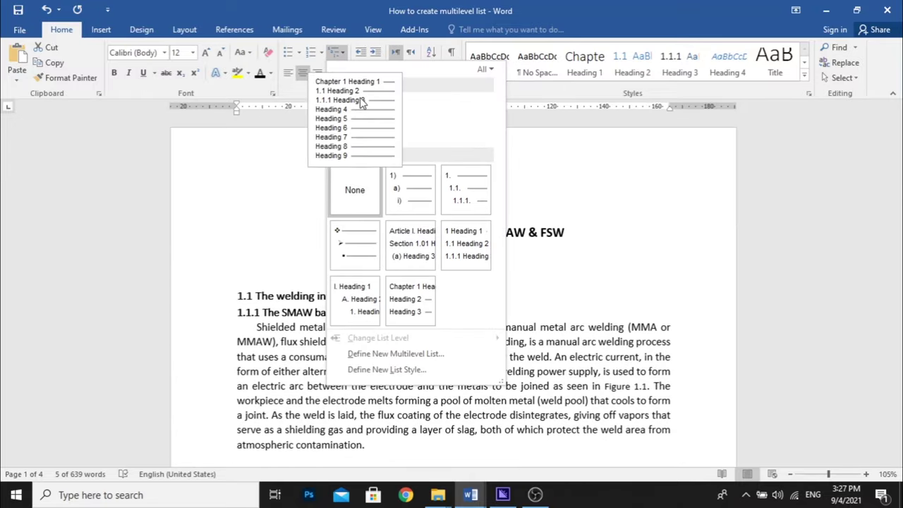
mouse_move(366, 120)
click(608, 252)
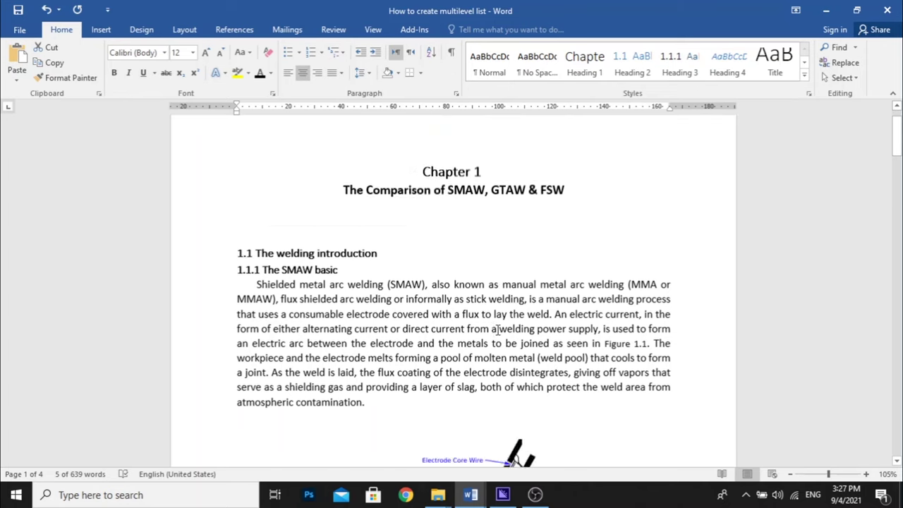
scroll(498, 329, down, 5)
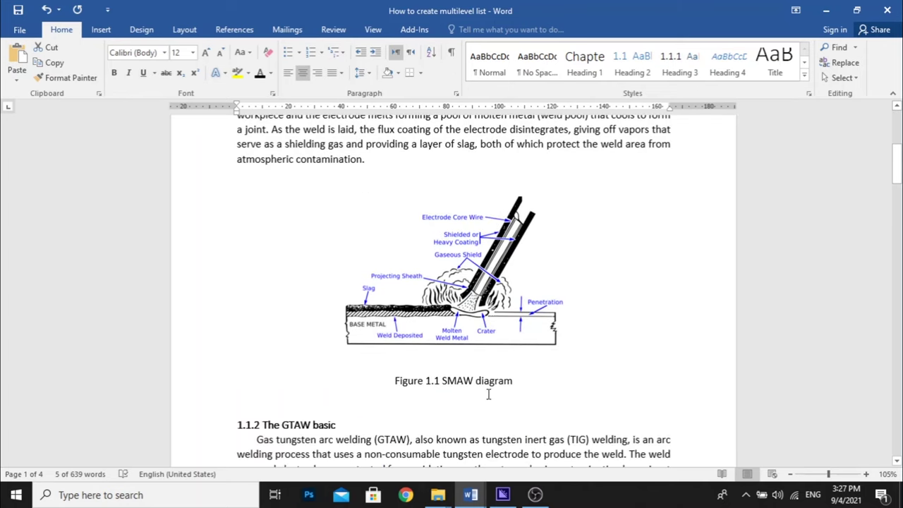